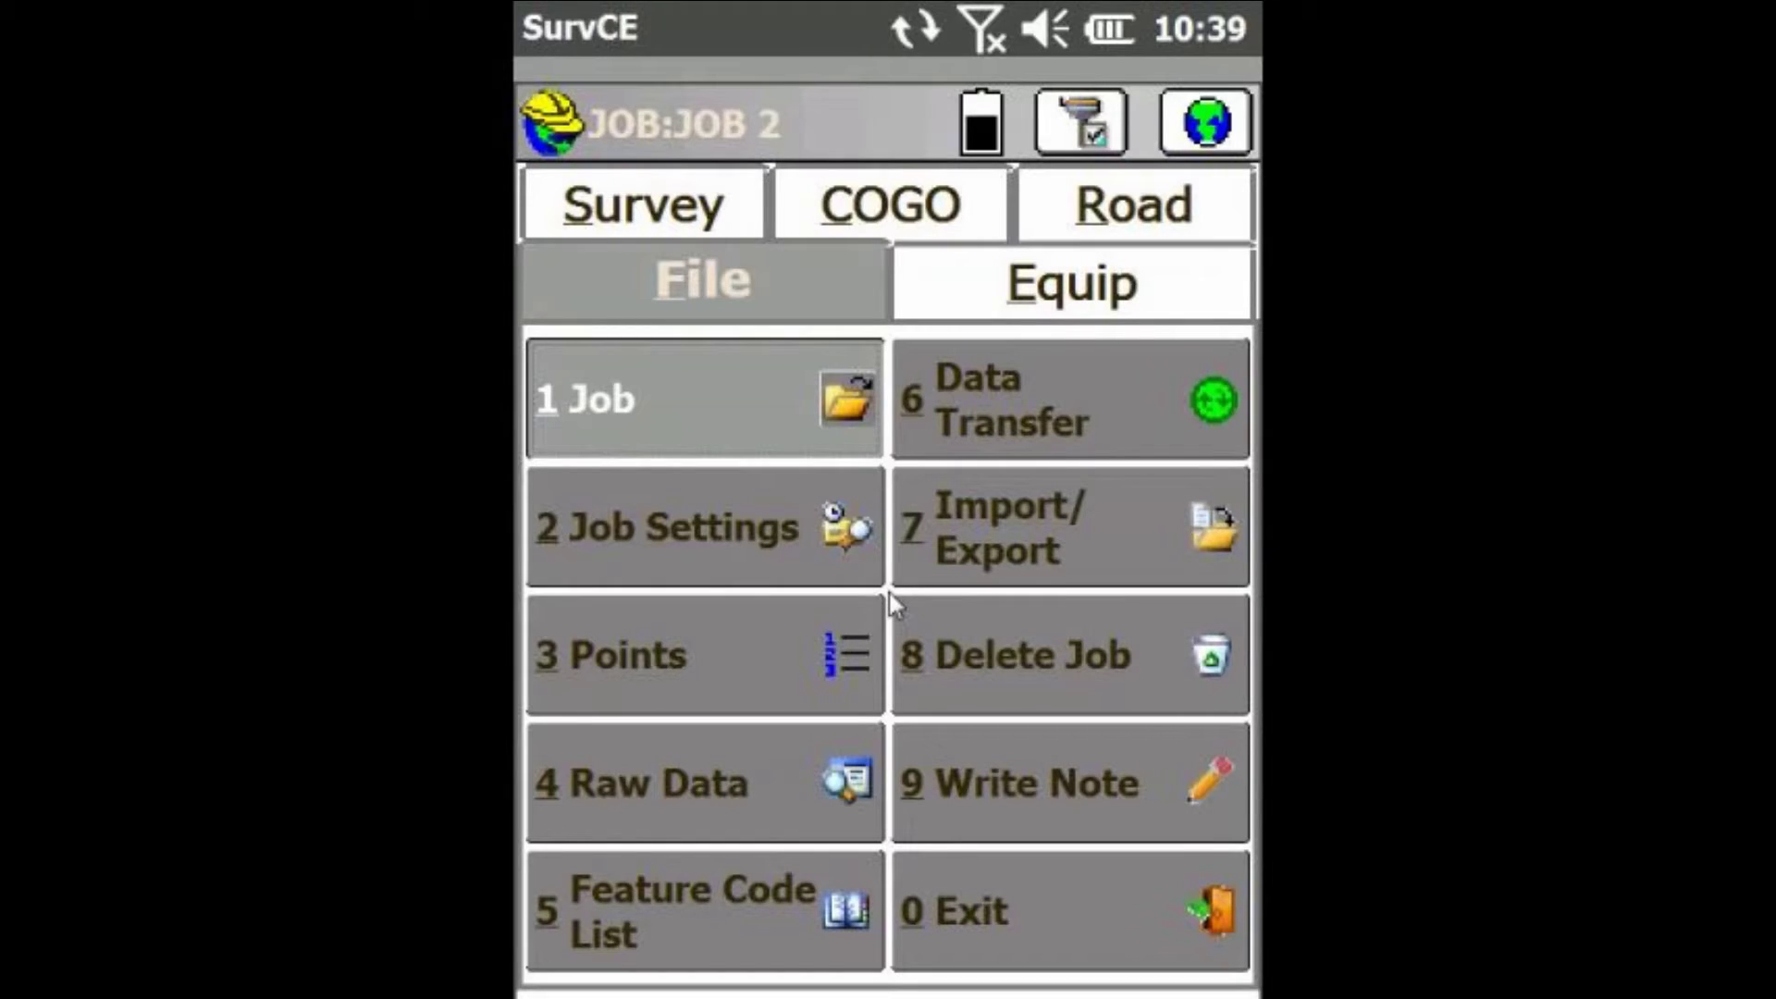
# Step: View the job's stored points from the File menu's Points entry
pyautogui.click(751, 650)
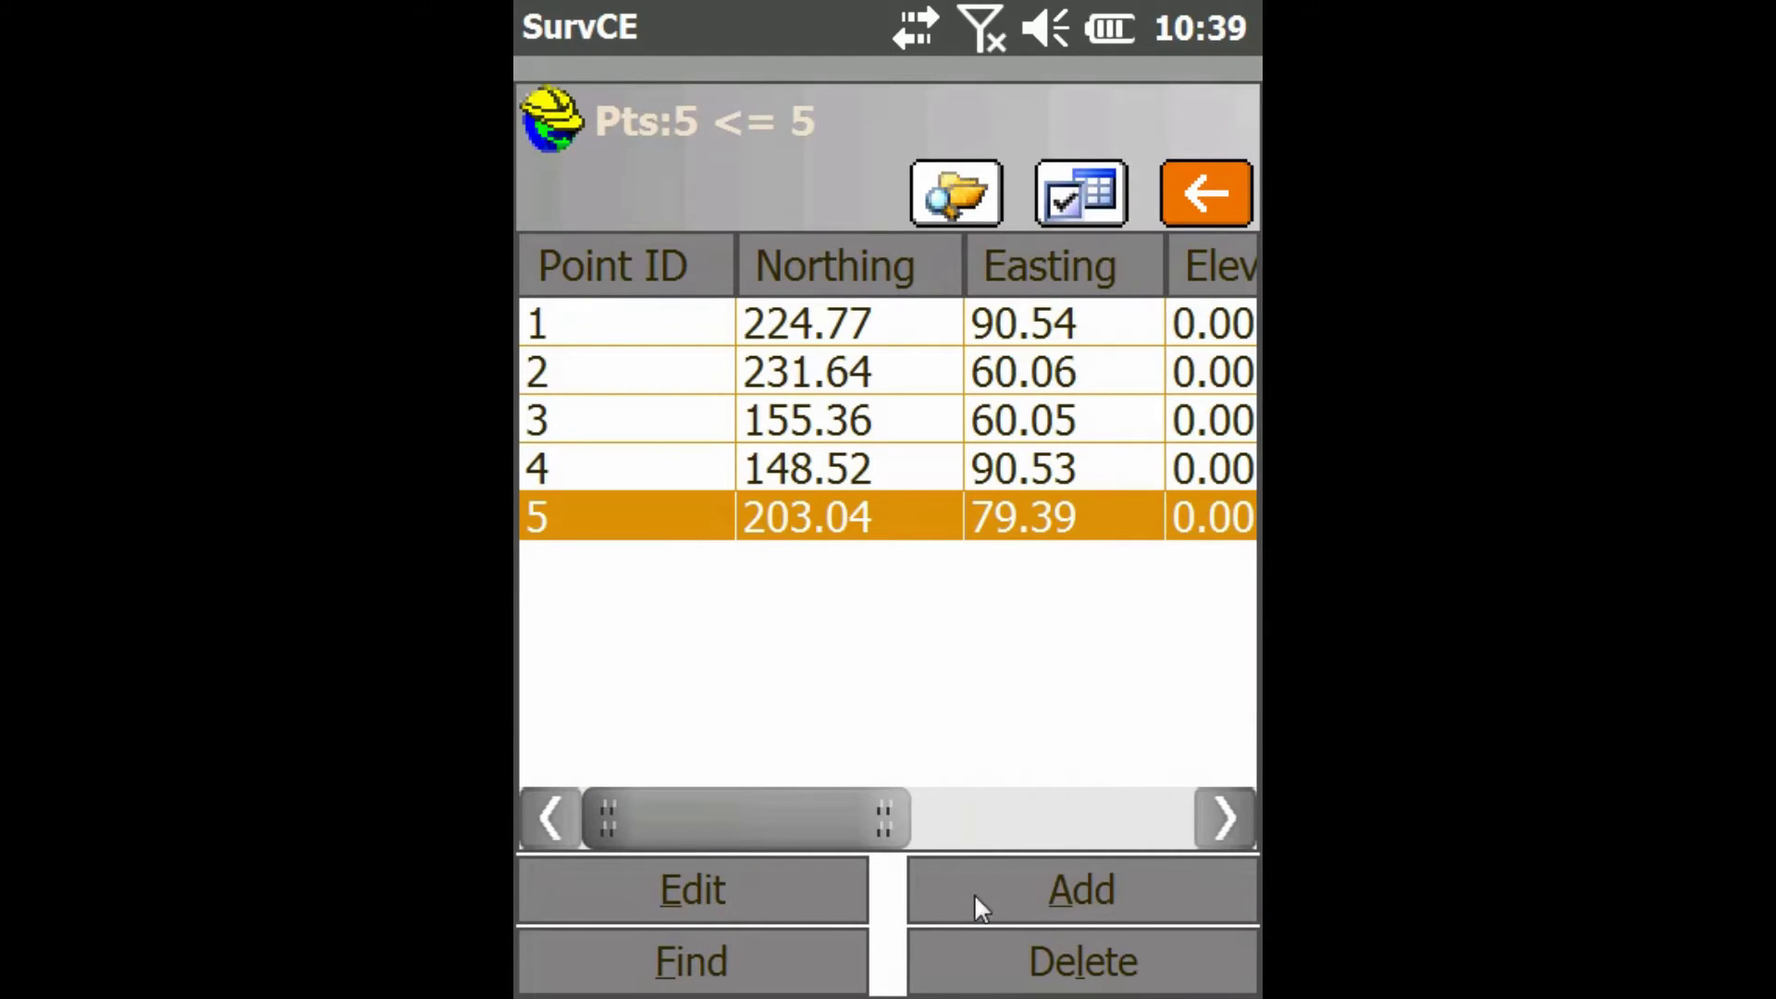
# Step: Add a new point with northing 213.87 and easting 87.91
pyautogui.click(976, 893)
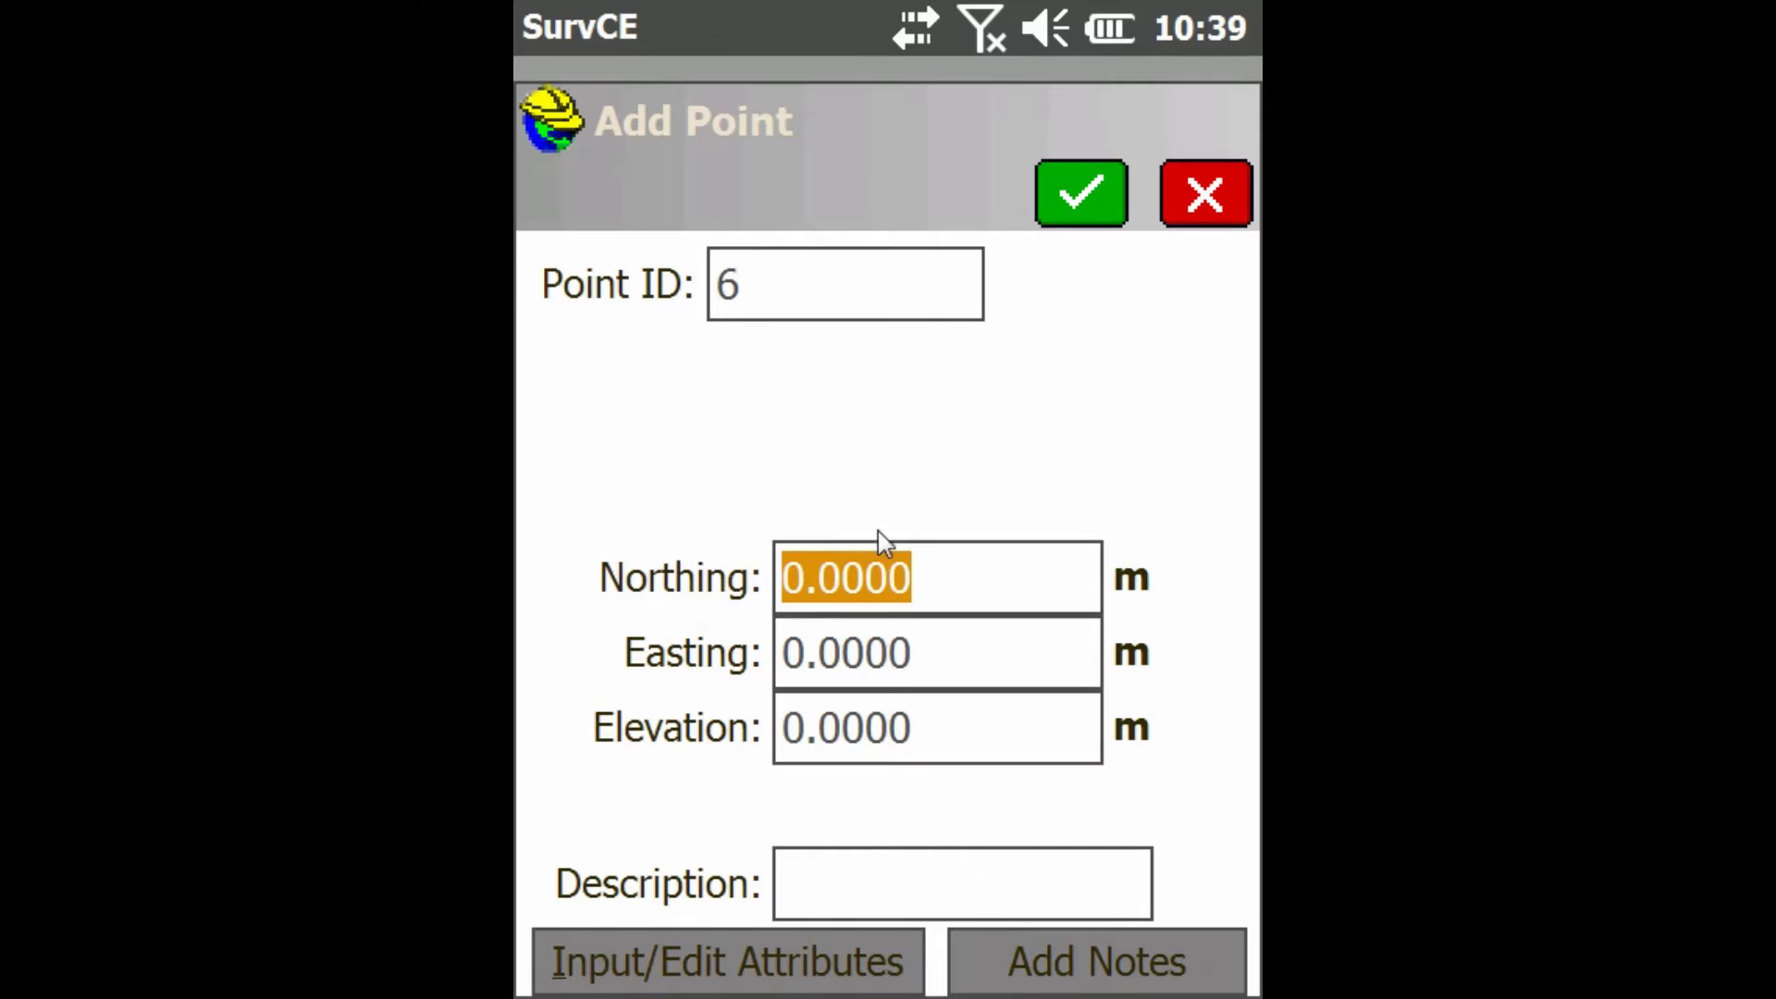
pyautogui.click(945, 584)
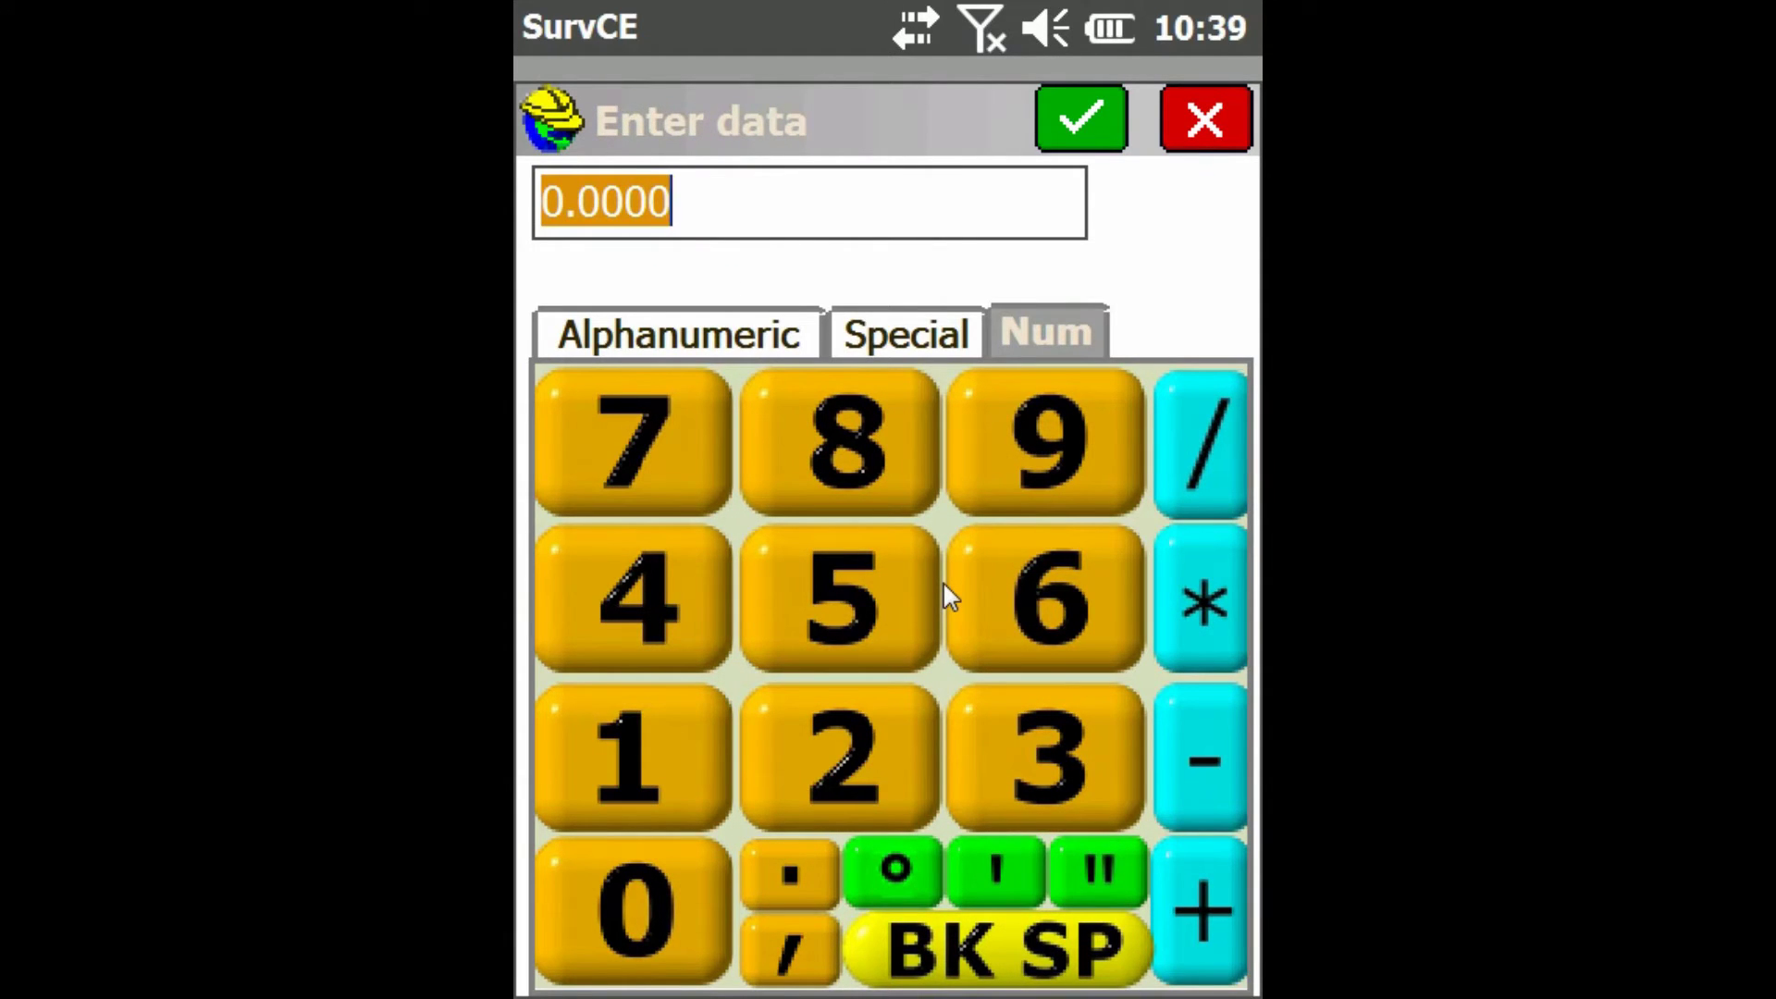
pyautogui.write('213.87')
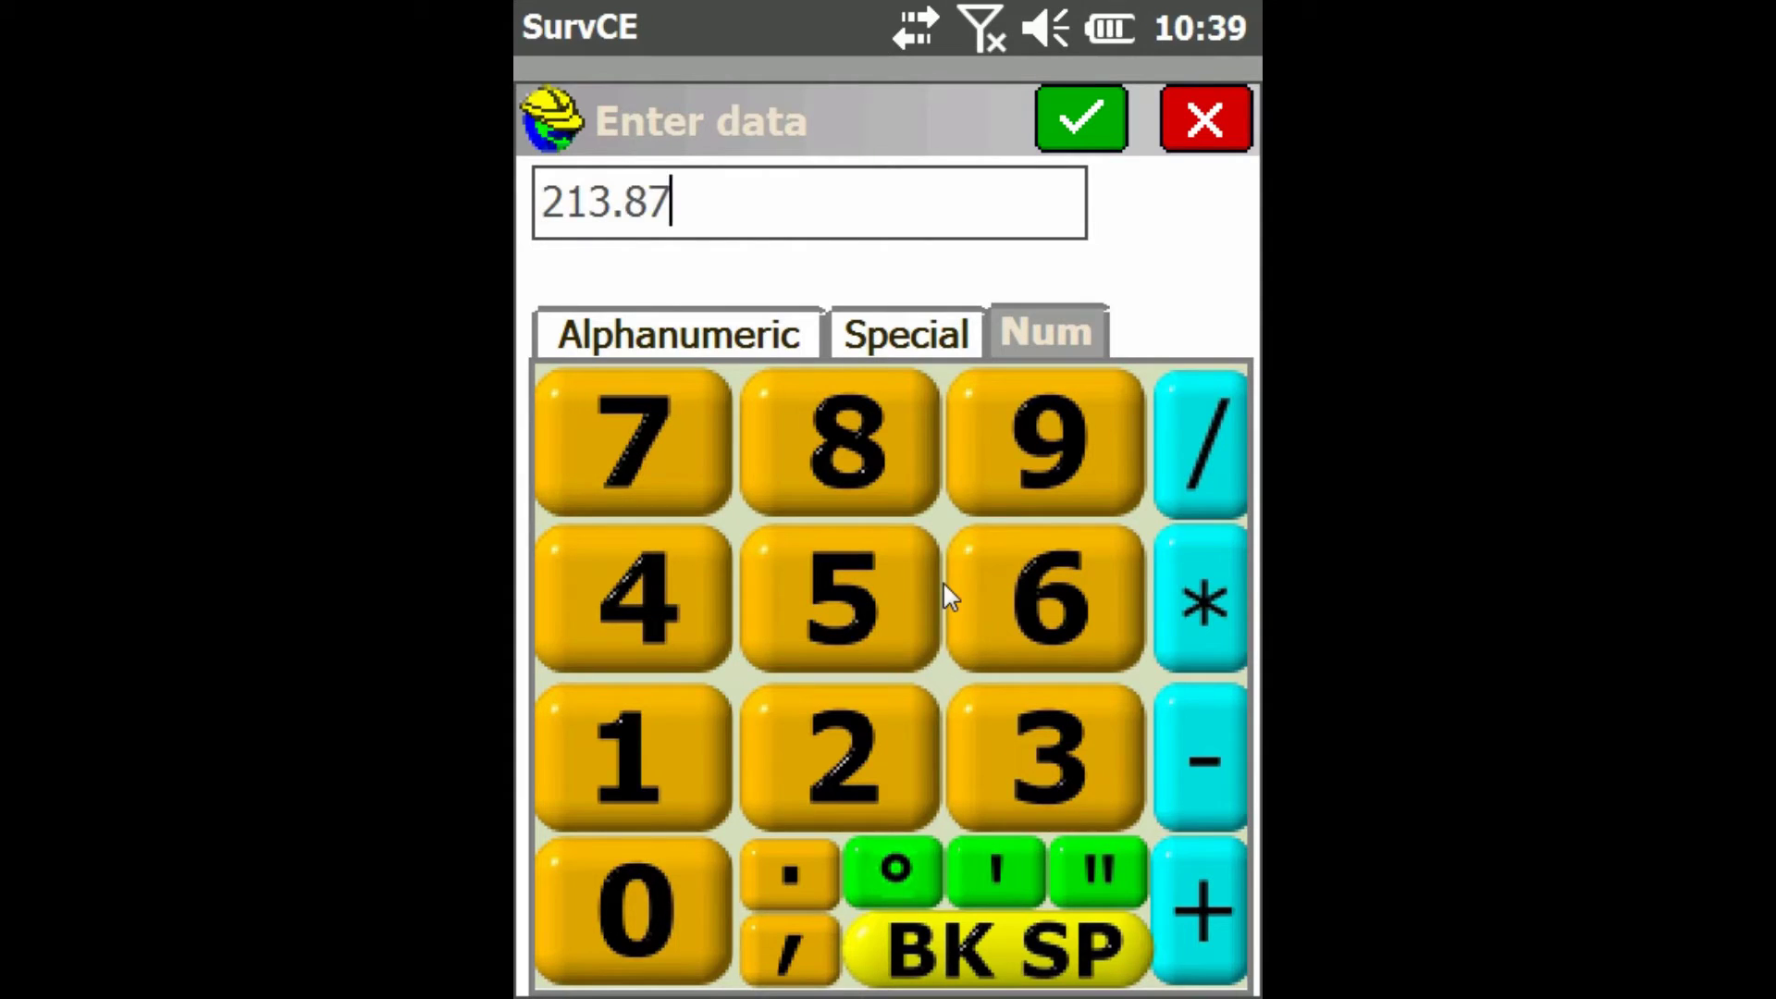
pyautogui.click(1062, 109)
pyautogui.click(975, 646)
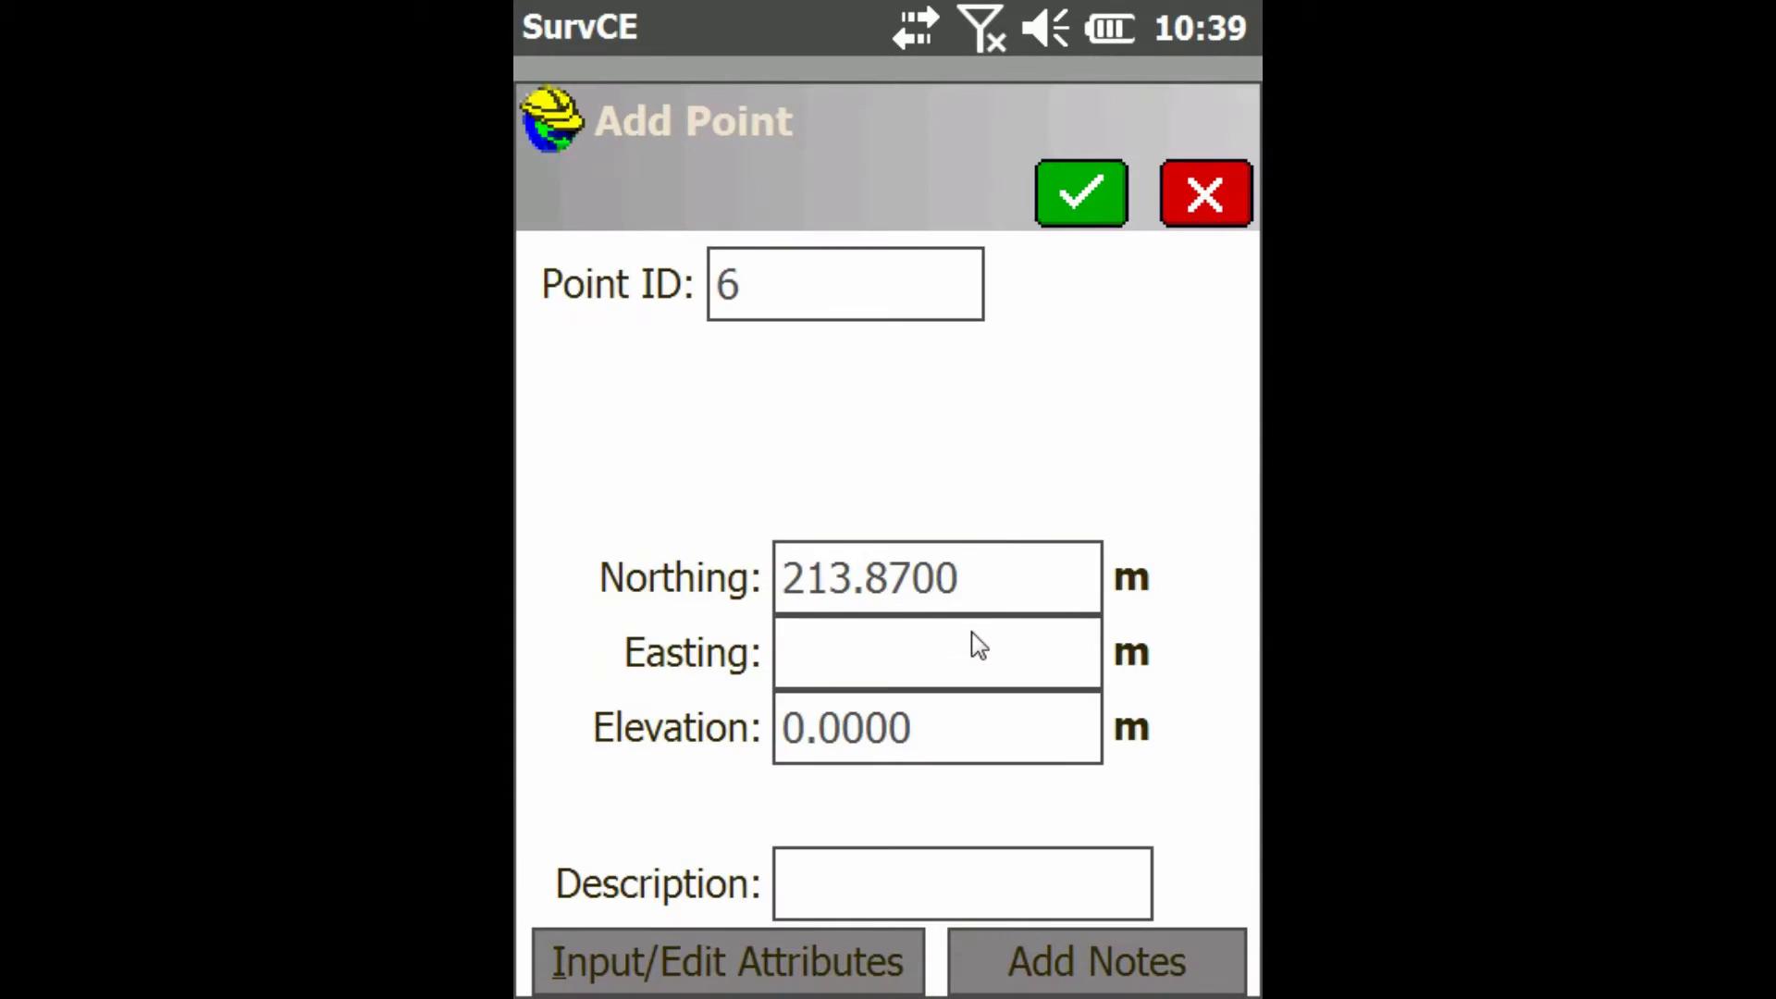
pyautogui.write('87.9')
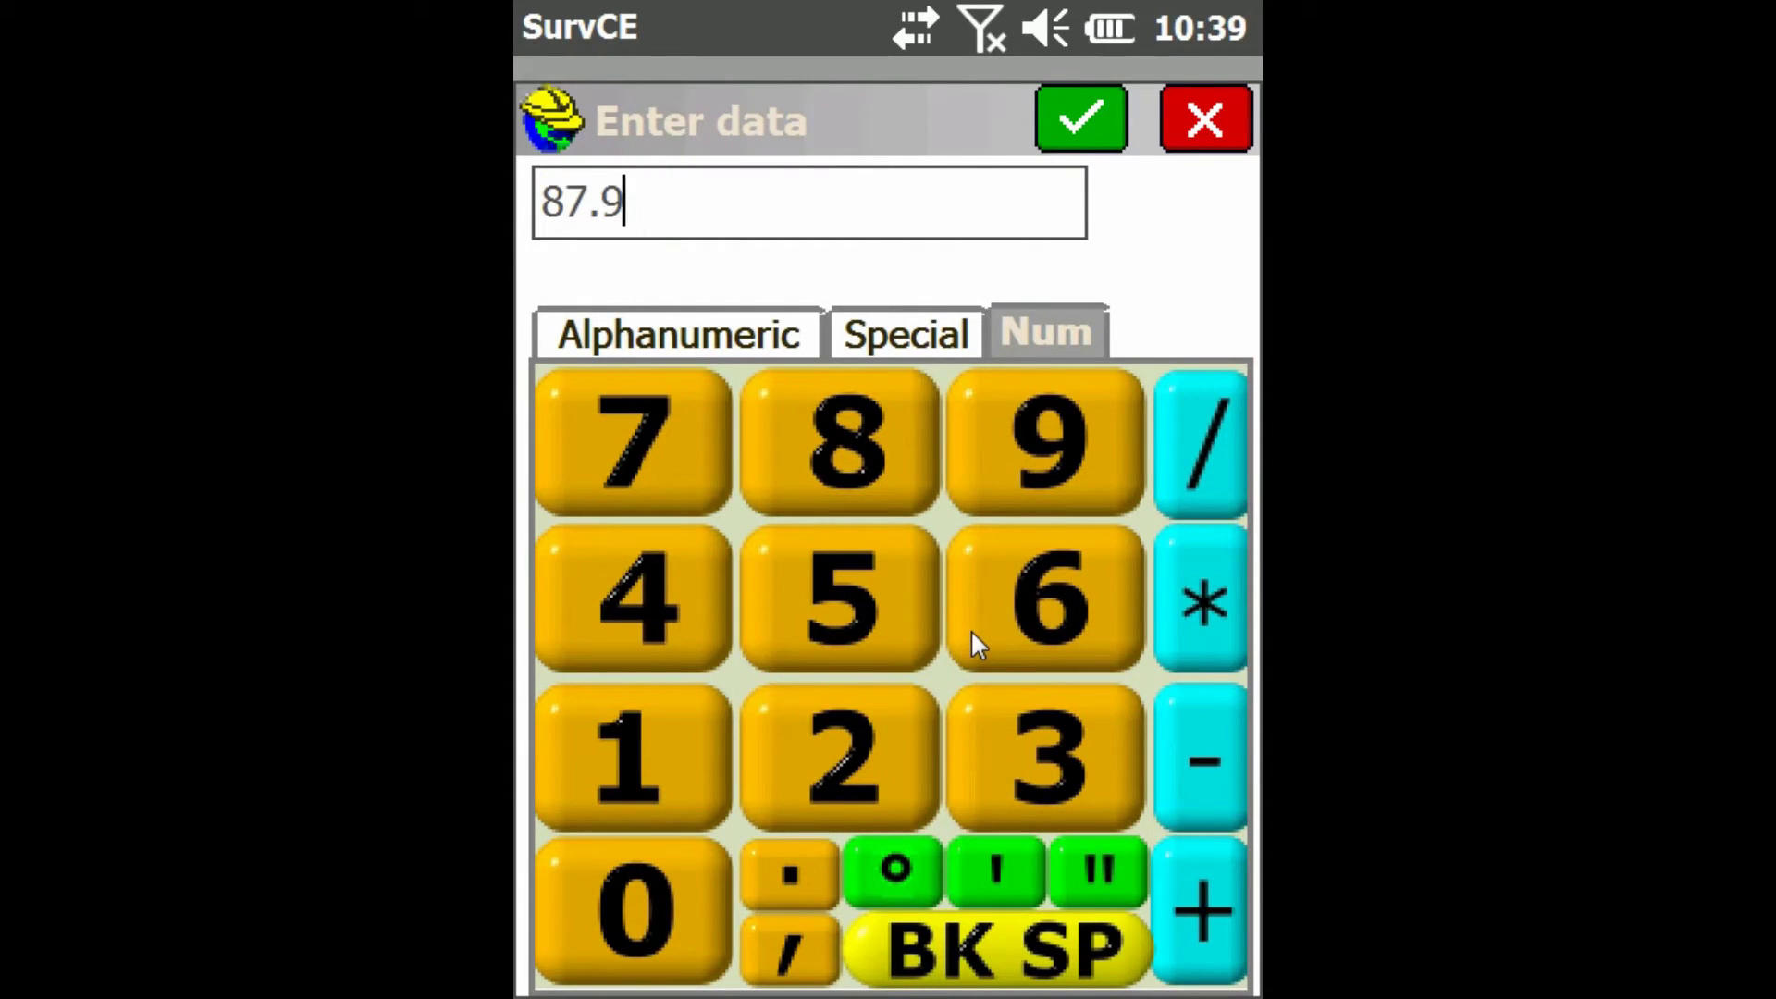
pyautogui.write('1')
pyautogui.click(1078, 122)
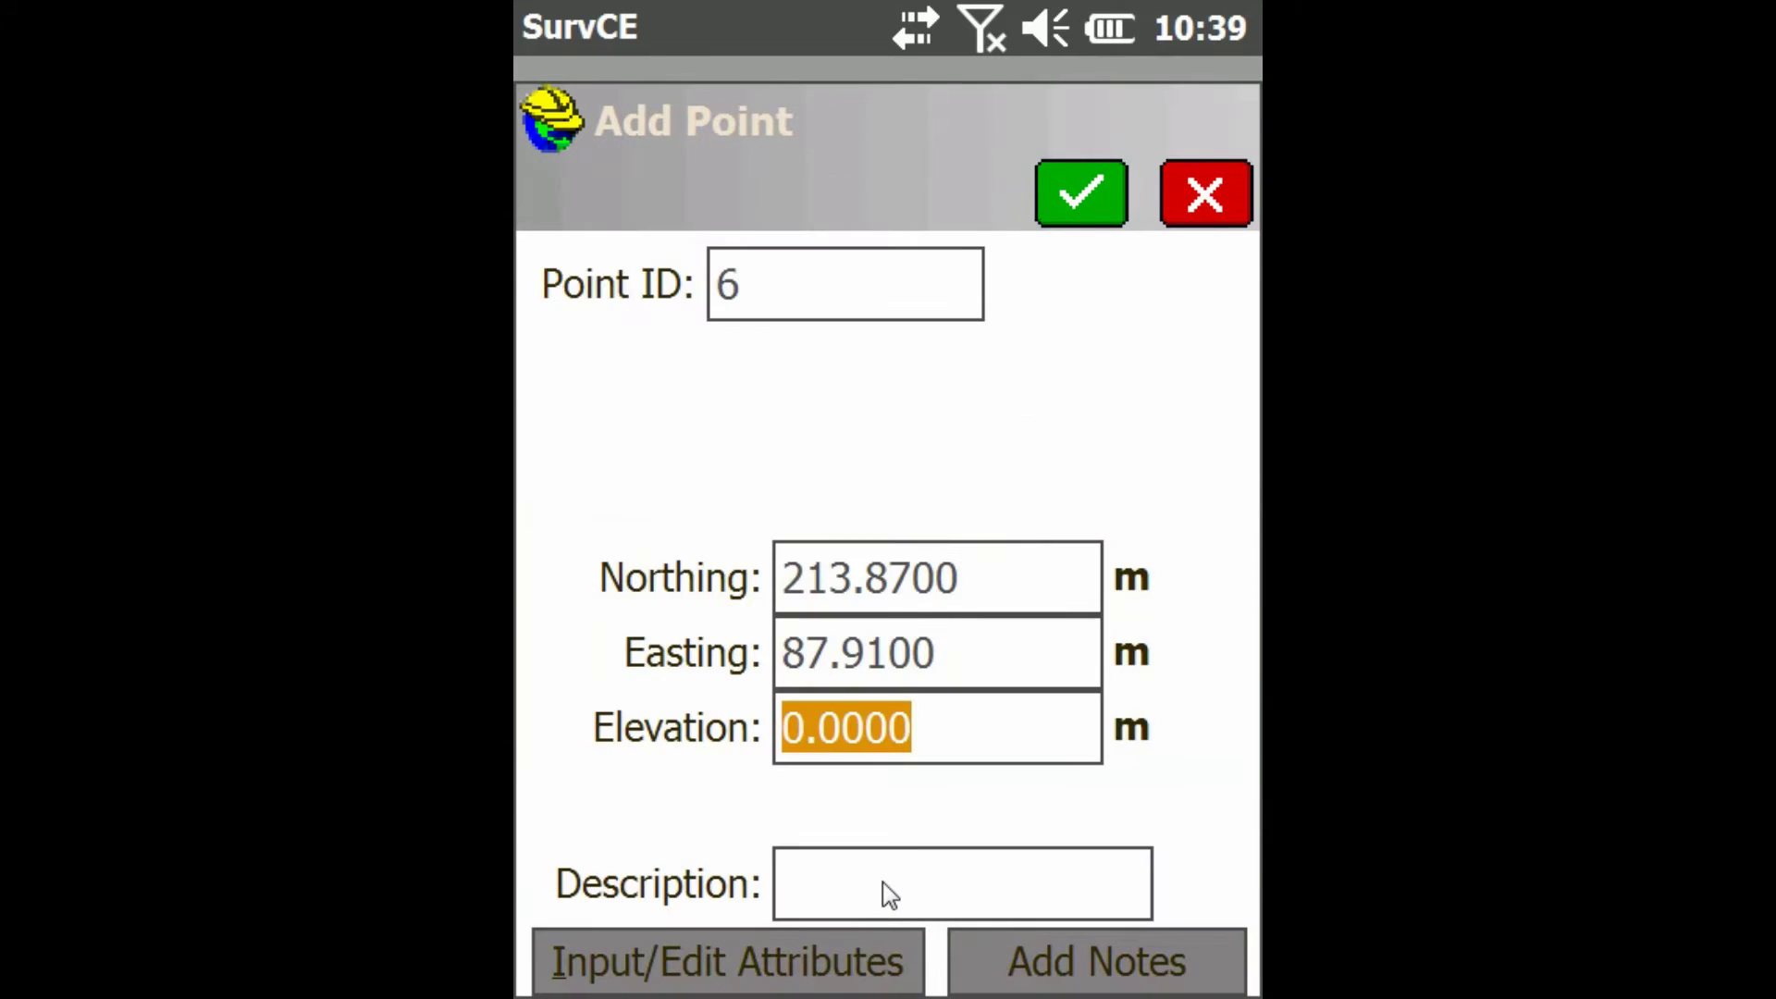
# Step: Enter CORNER as point 6's description
pyautogui.click(883, 880)
pyautogui.write('0OR')
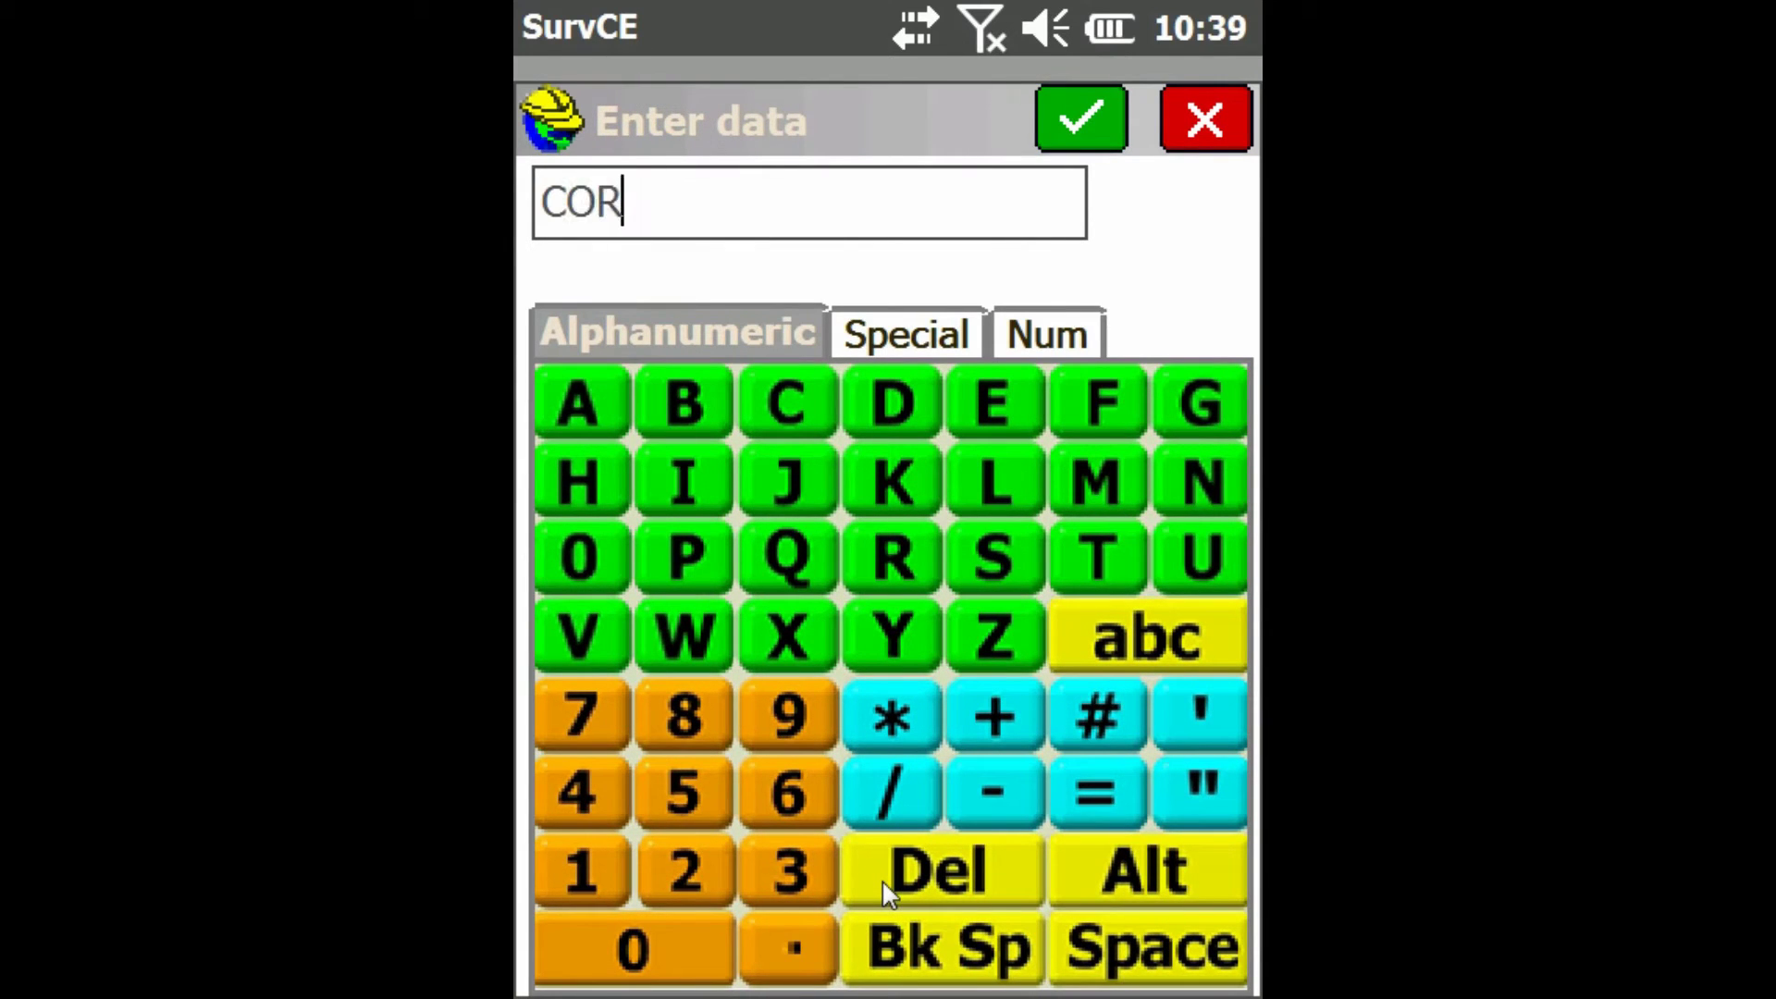
pyautogui.write('NER')
pyautogui.click(1059, 110)
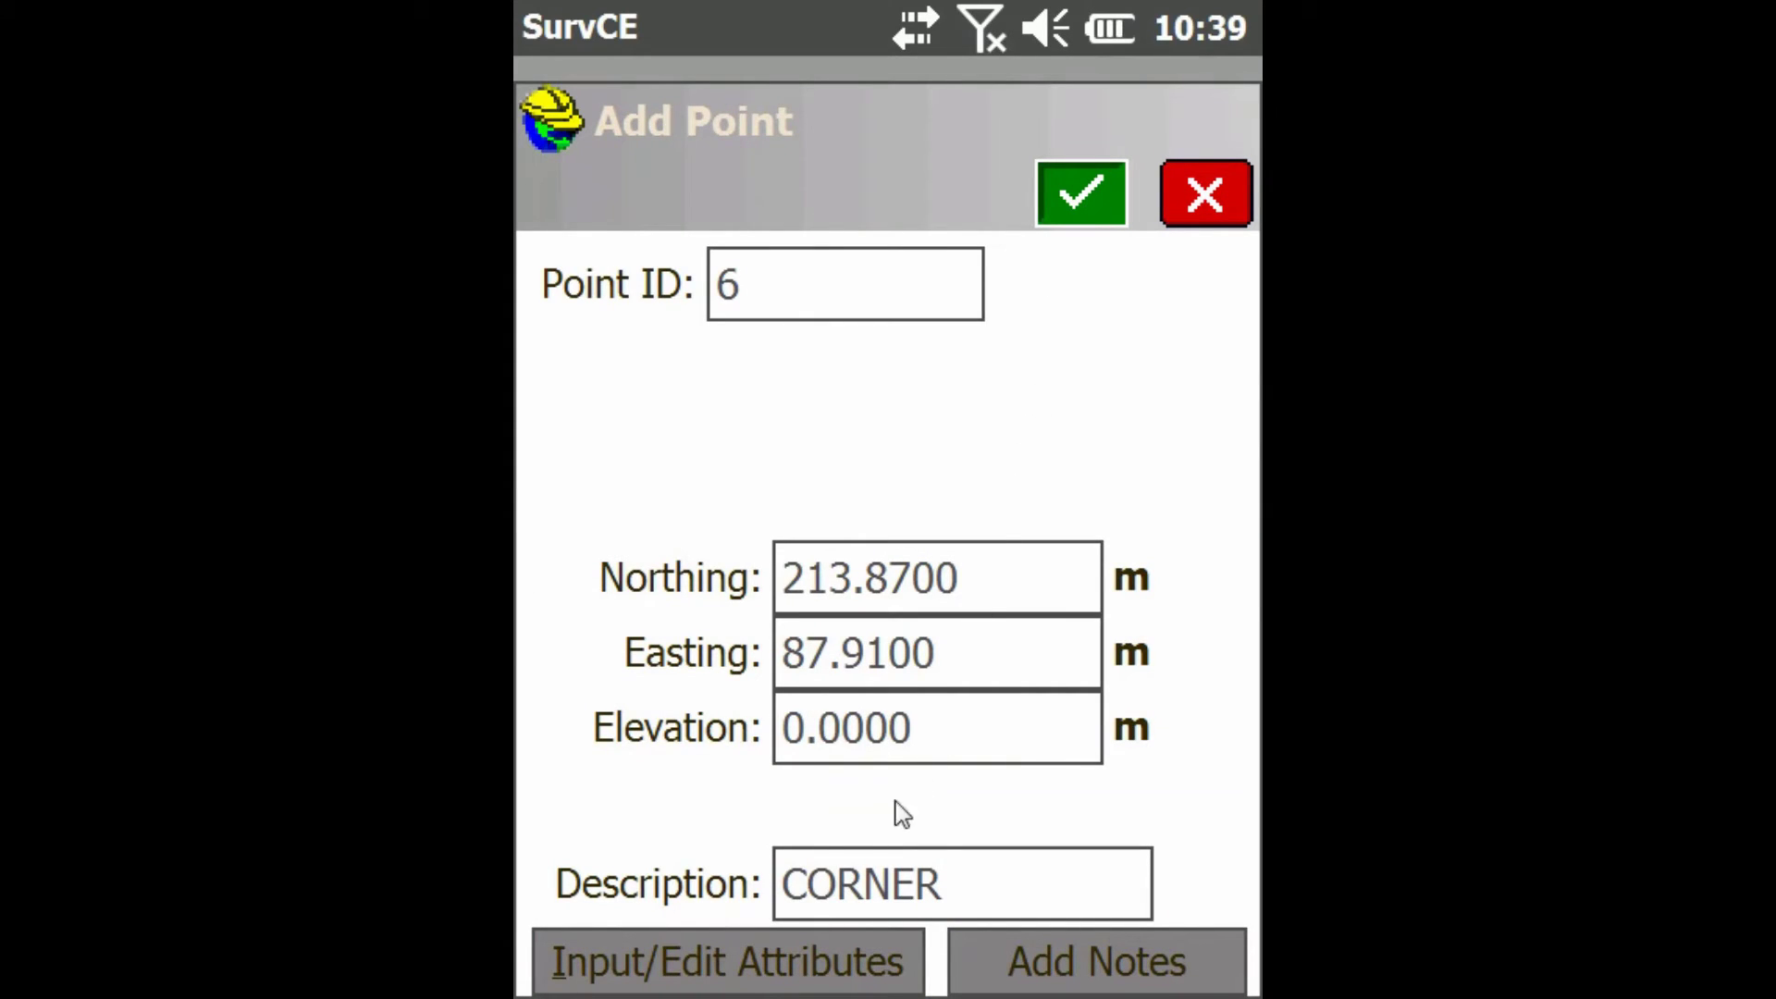
# Step: Store point 6 into the job and return to the points list
pyautogui.click(1082, 195)
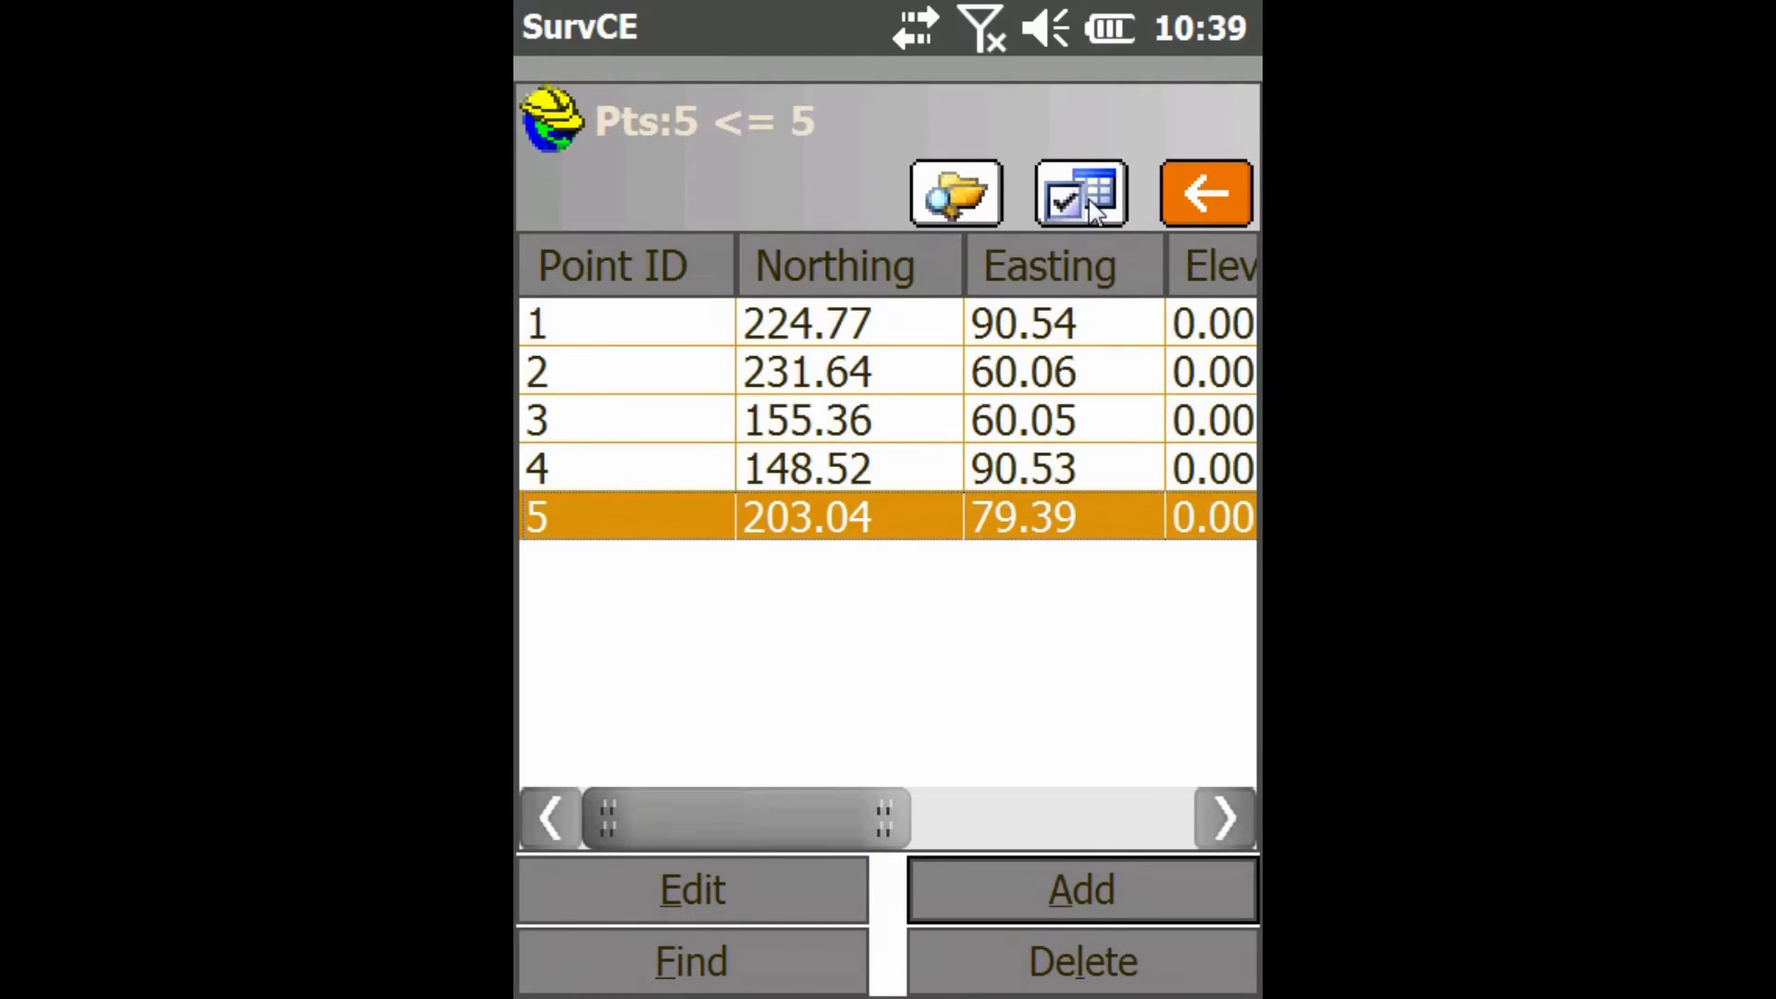